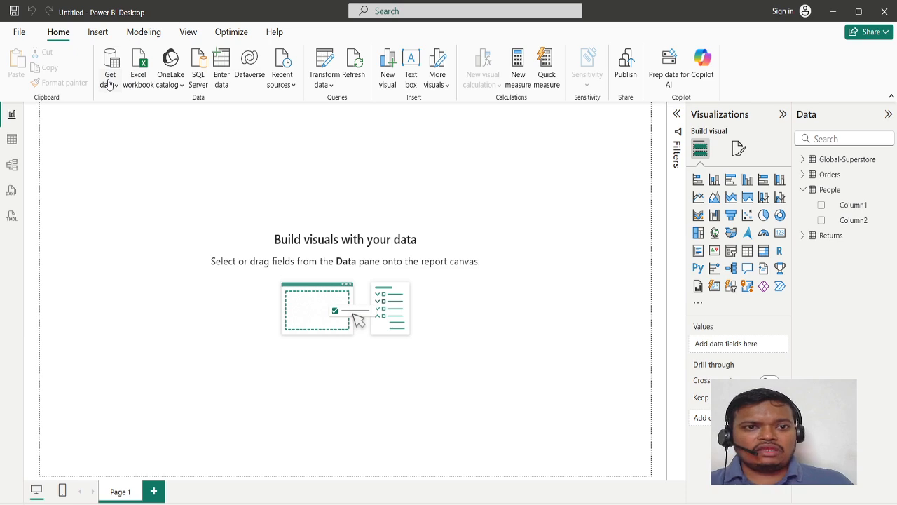
left_click(172, 84)
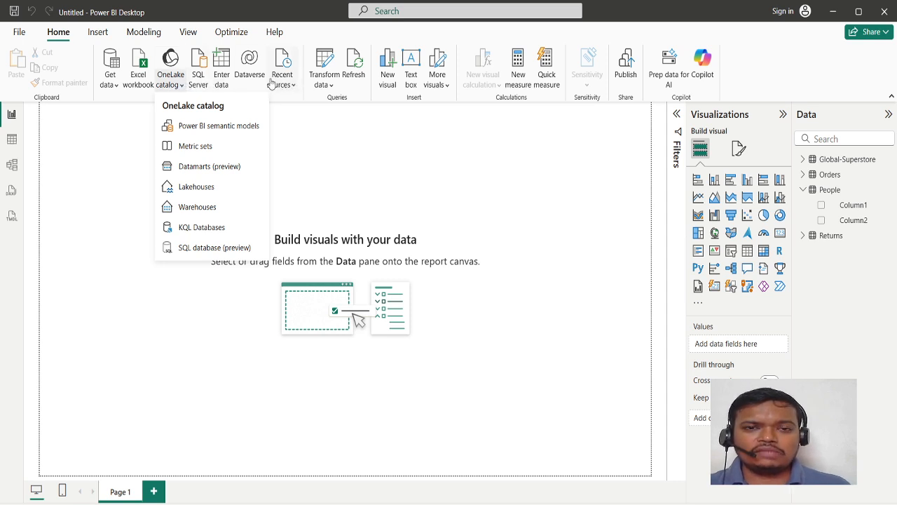
left_click(111, 84)
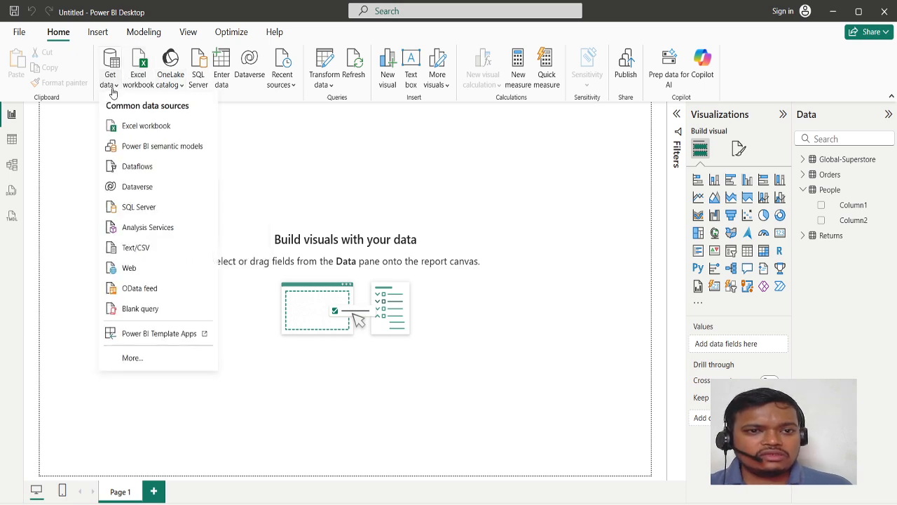
left_click(145, 207)
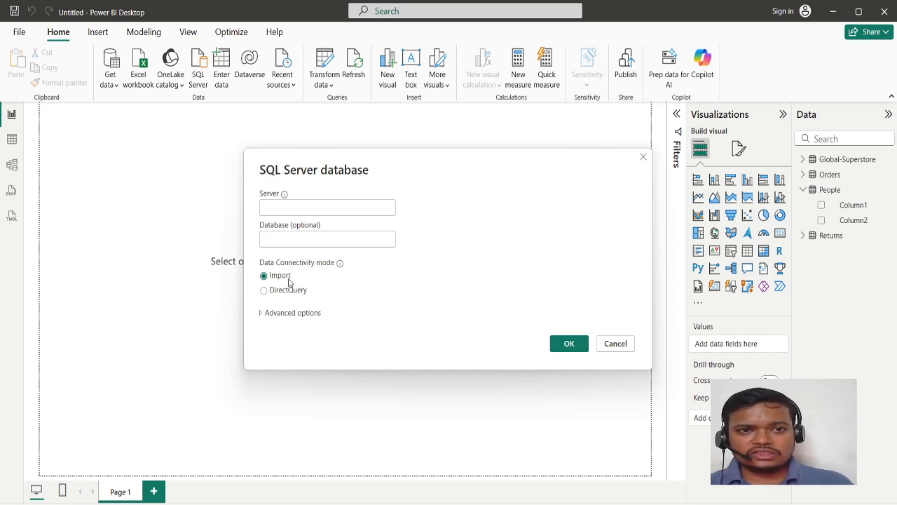
left_click(607, 343)
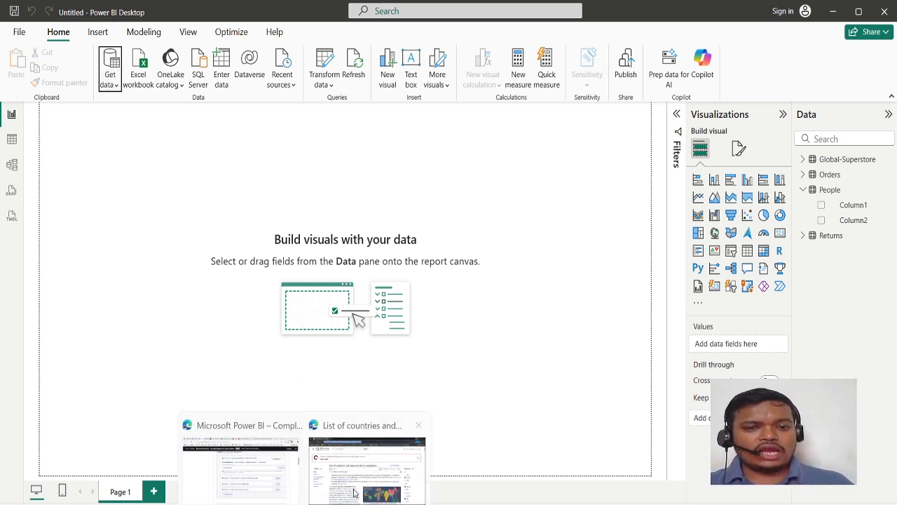
- Switch to the browser and examine the Wikipedia table of countries and territories by total population
left_click(358, 490)
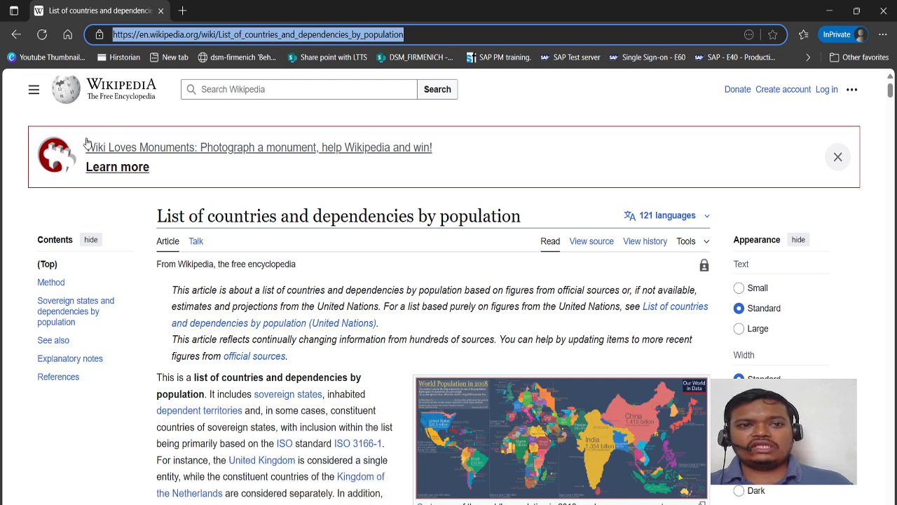
left_click(16, 122)
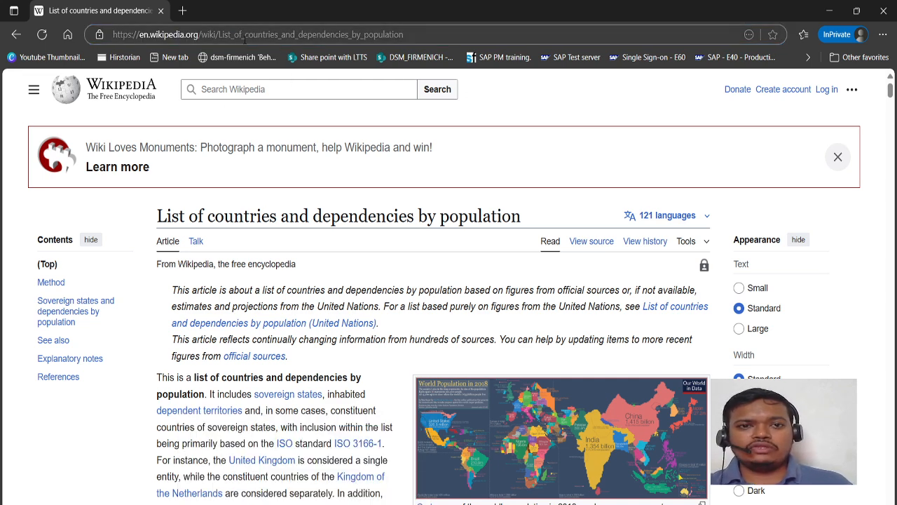
scroll(283, 250, "down", 1)
scroll(284, 250, "down", 3)
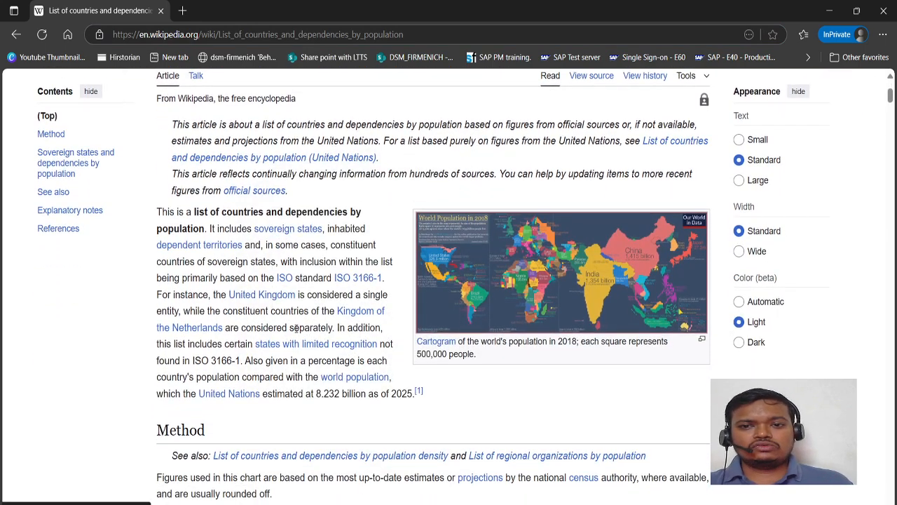
scroll(287, 294, "down", 2)
scroll(302, 378, "down", 1)
scroll(303, 398, "down", 20)
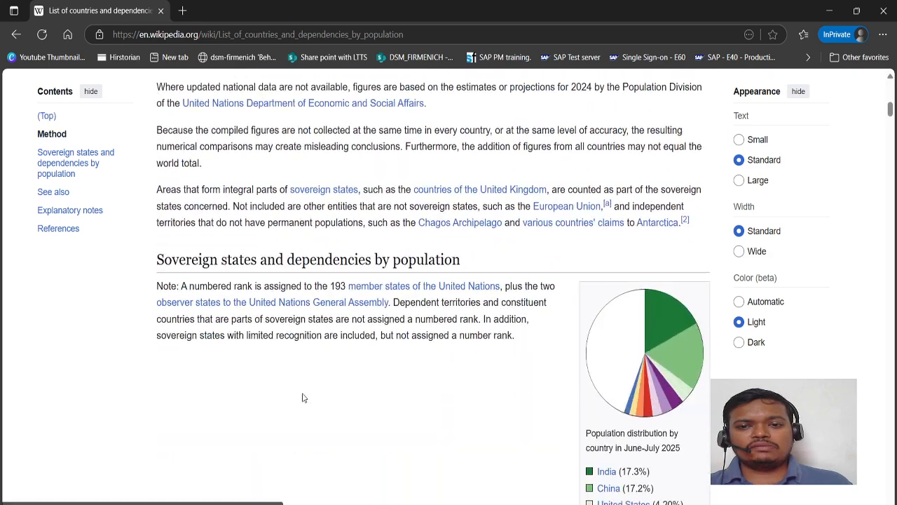
scroll(301, 395, "down", 2)
scroll(260, 260, "up", 2)
scroll(407, 260, "right", 1)
scroll(407, 260, "left", 1)
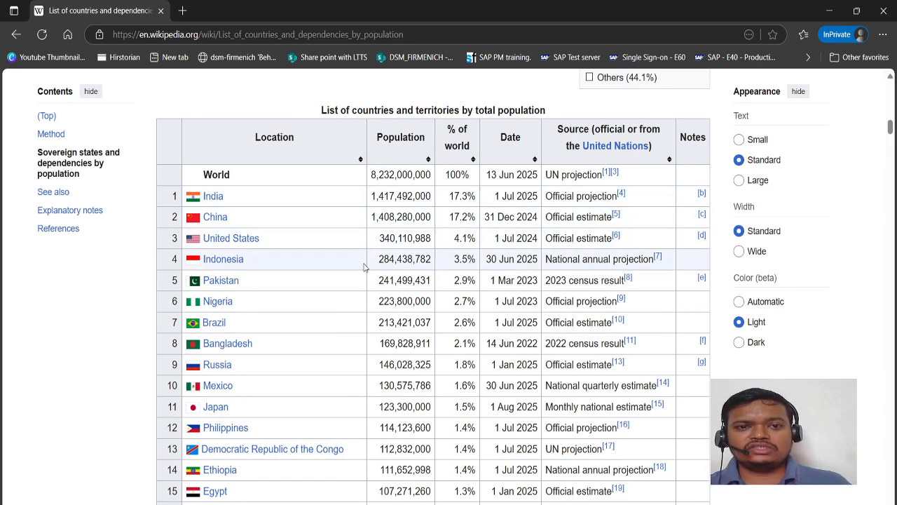
scroll(544, 317, "right", 1)
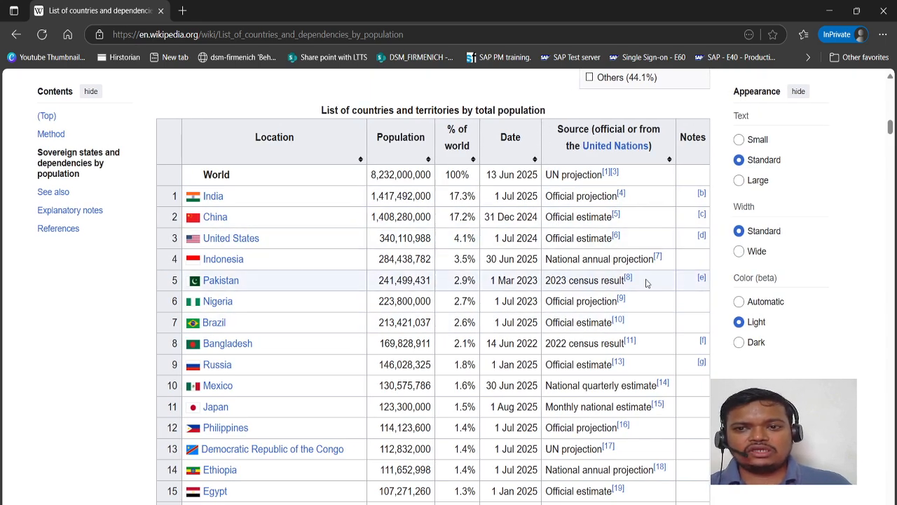
scroll(577, 341, "down", 13)
scroll(577, 341, "down", 20)
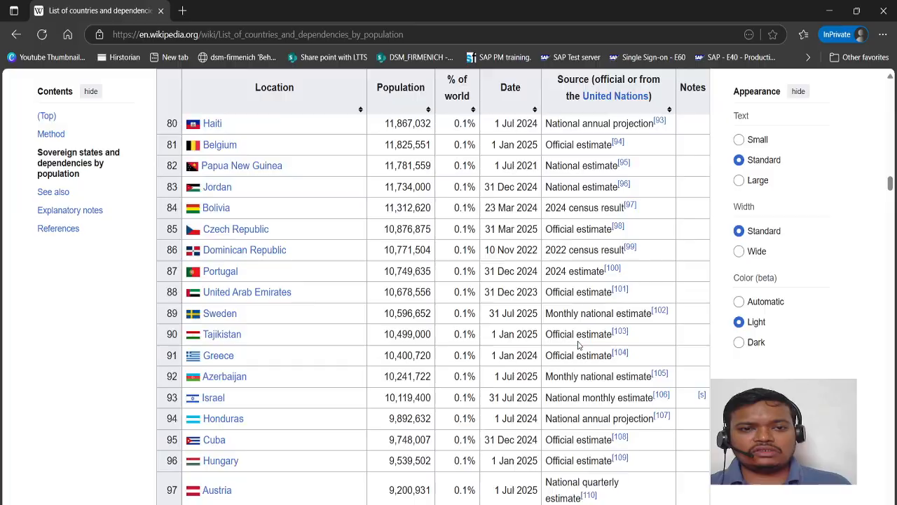
scroll(578, 342, "down", 20)
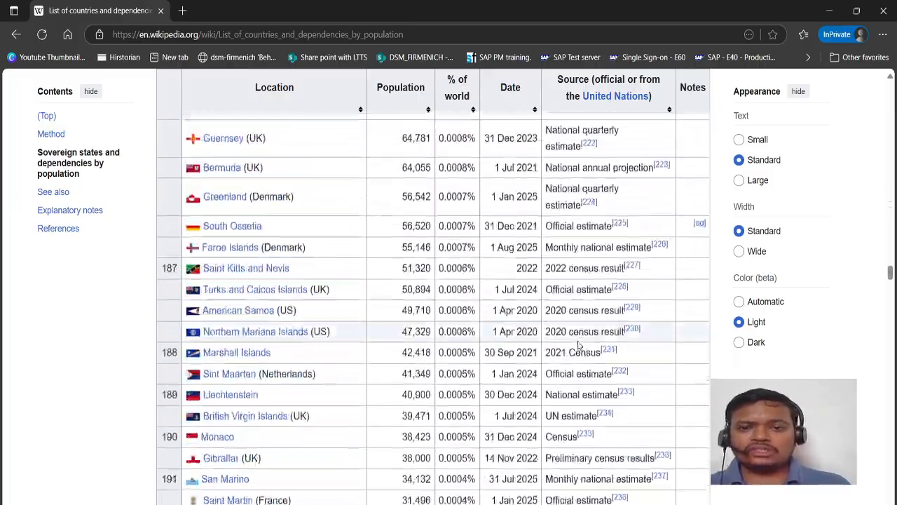
scroll(579, 345, "up", 20)
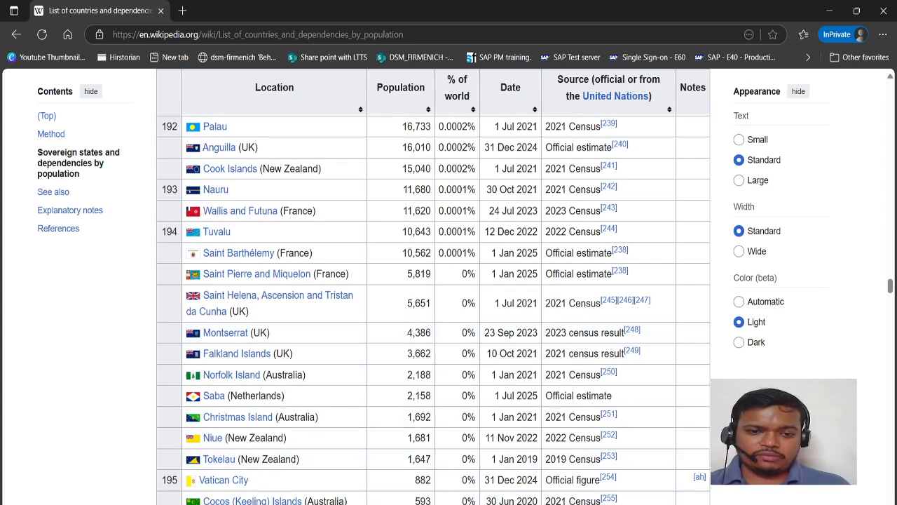
- Copy the Wikipedia article's URL from the browser and return to Power BI Desktop
left_click(227, 465)
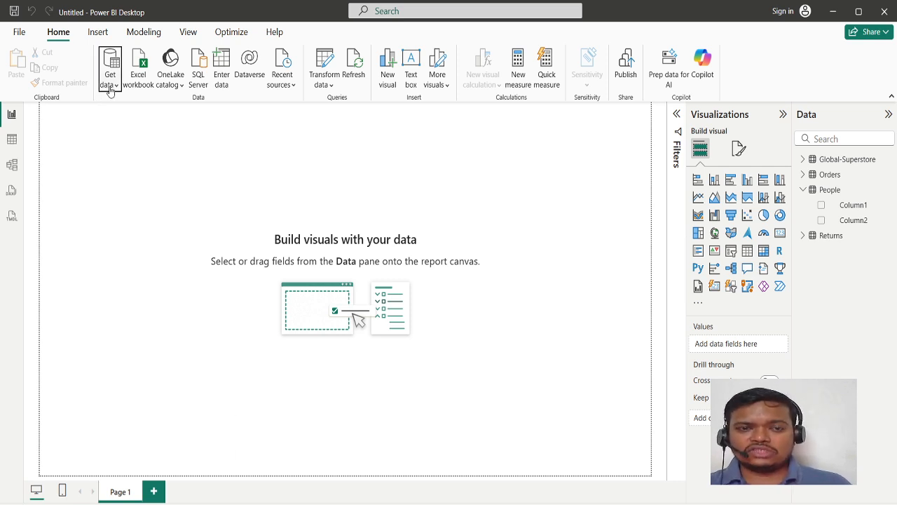
key("alt+Tab")
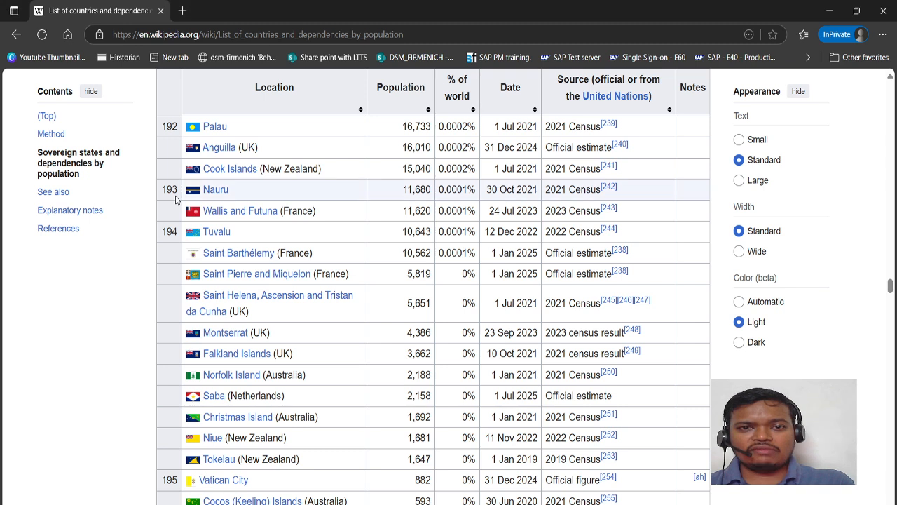
left_click(286, 36)
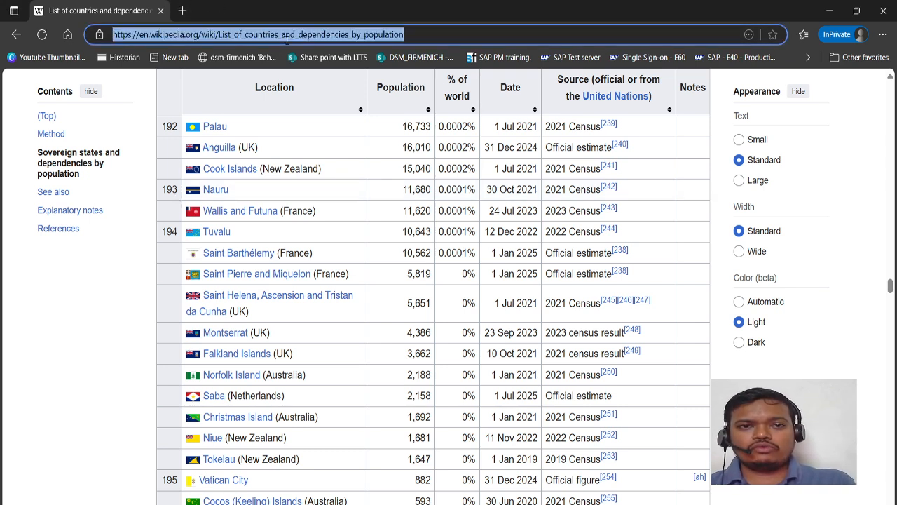
key("alt+Tab")
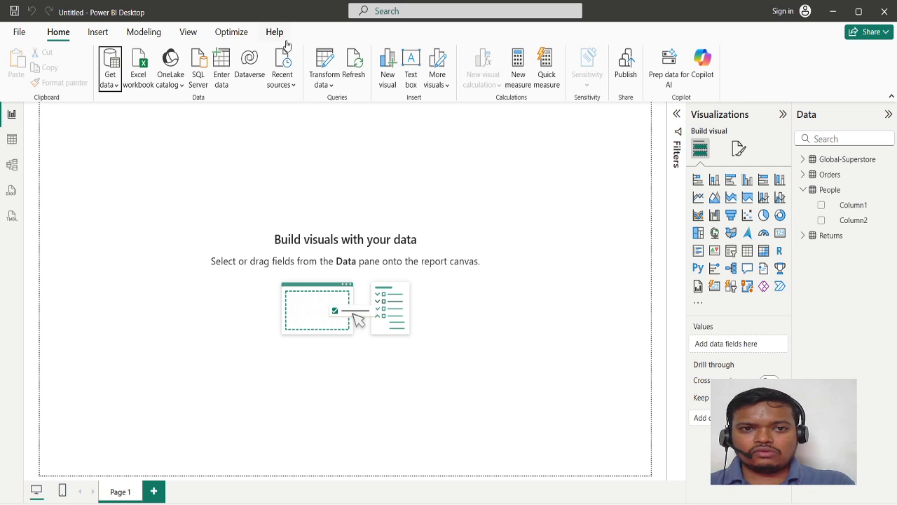
left_click(109, 78)
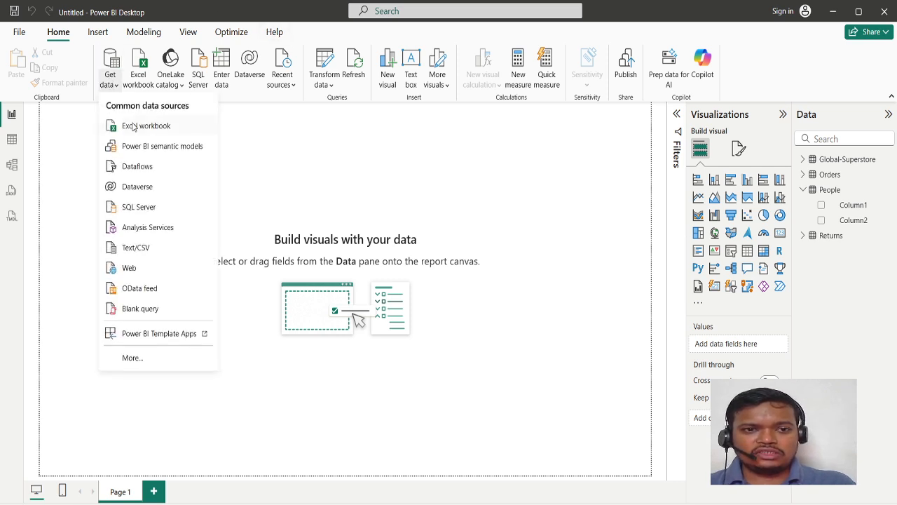
left_click(129, 267)
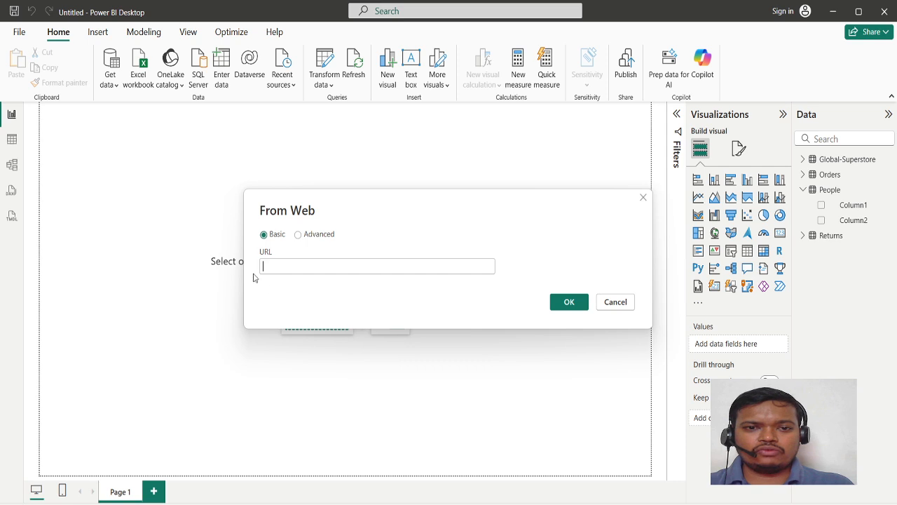
left_click(316, 265)
type("v")
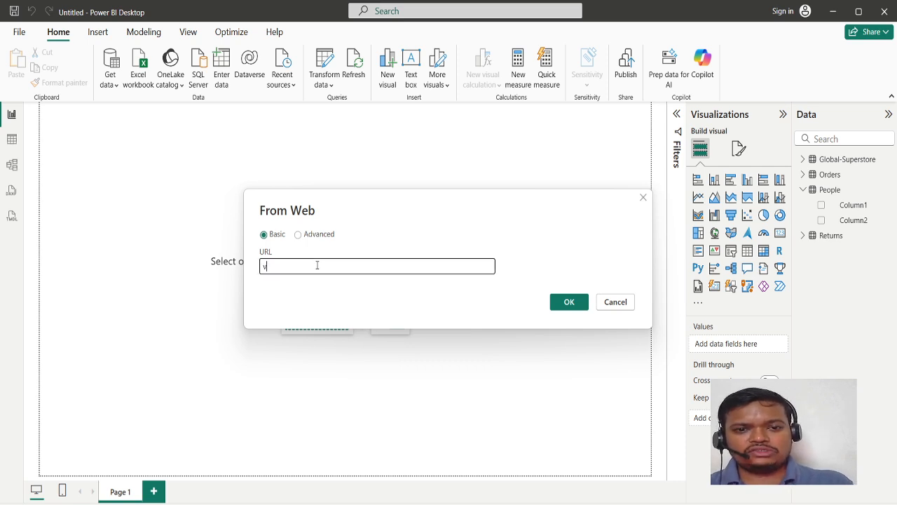
type("https://en.wikipedia.org/wiki/List_of_countries_and_dependencies_by_population")
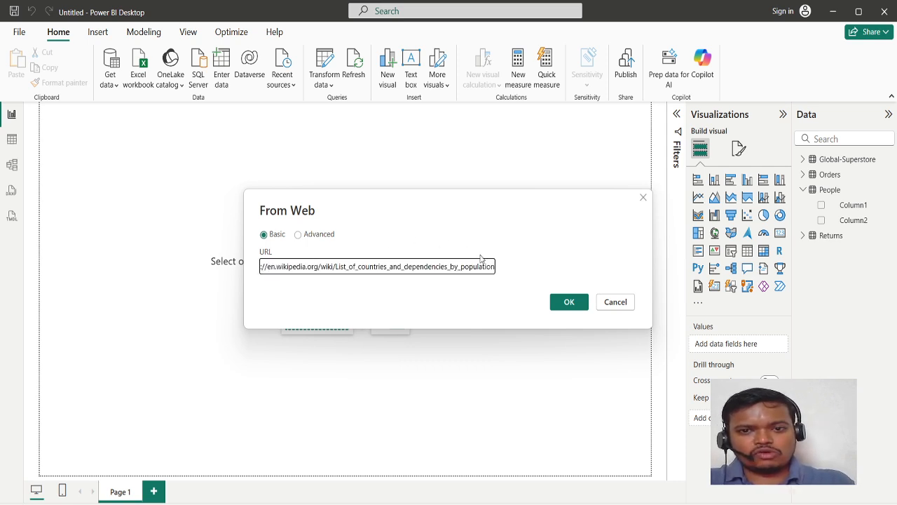
left_click(560, 301)
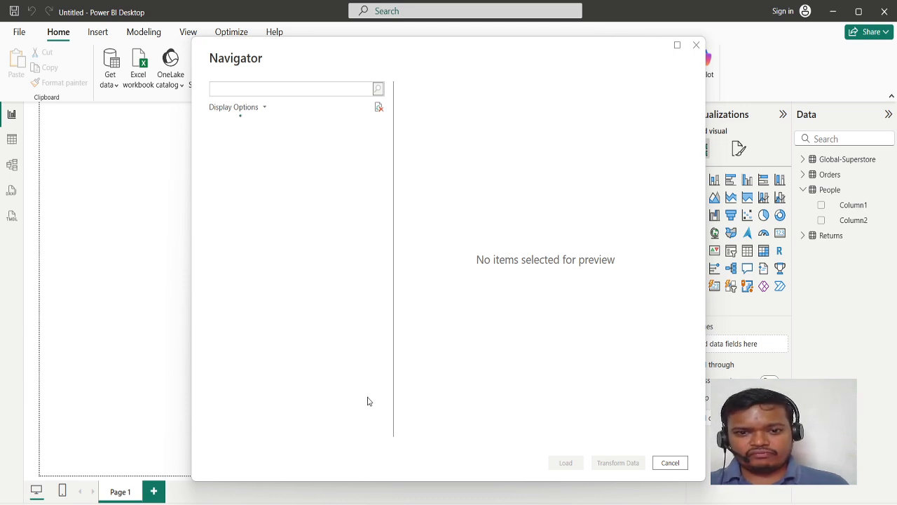
left_click(357, 502)
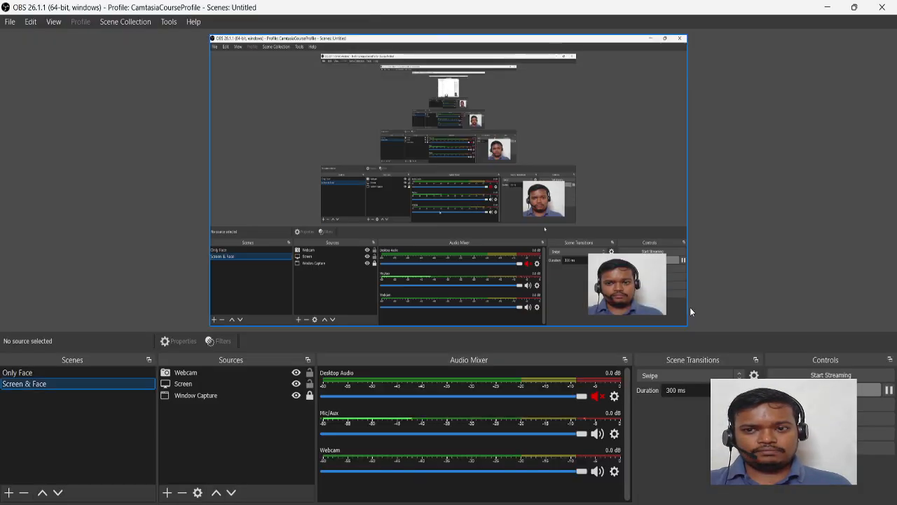
left_click(890, 393)
key("alt+Tab")
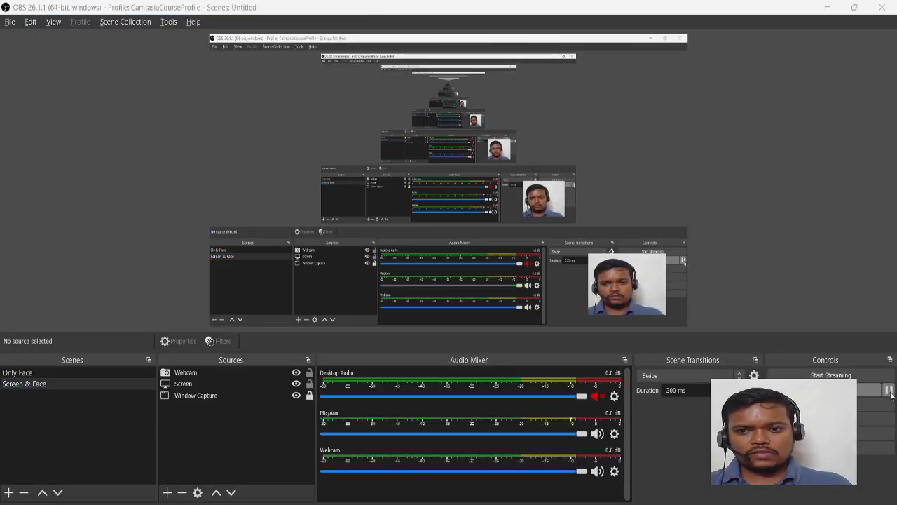
key("alt+Tab")
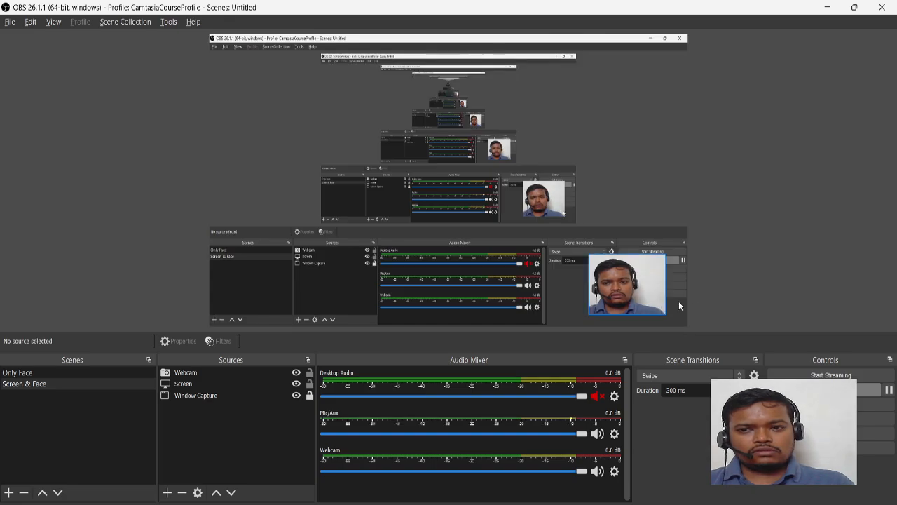
key("alt+Tab")
key("alt+Tab")
key("alt+Tab")
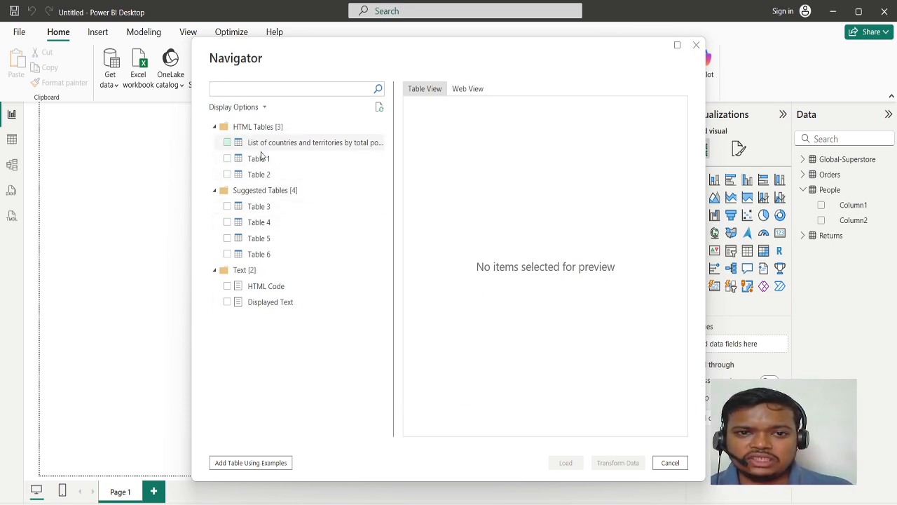
- Preview Table 3, the List of countries and territories by total population, Table 1 and Table 2 to compare their contents
left_click(260, 209)
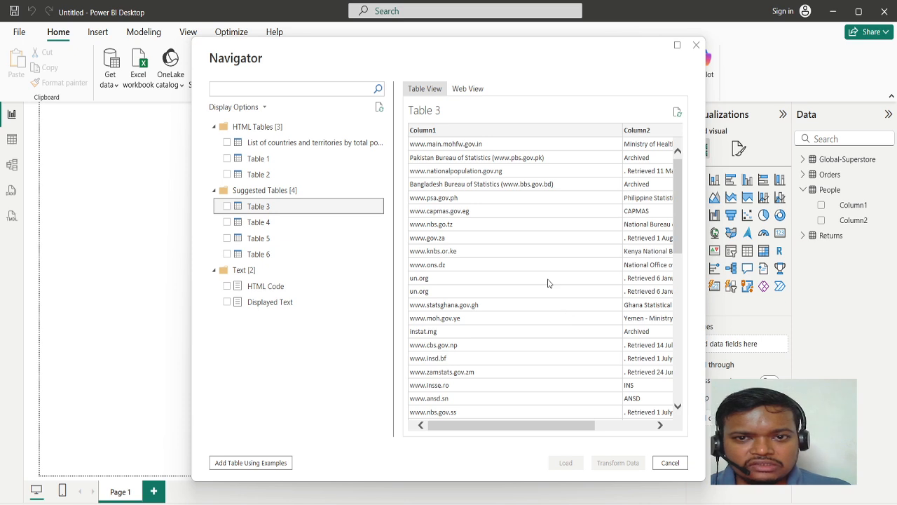
scroll(548, 282, "right", 5)
scroll(547, 280, "left", 5)
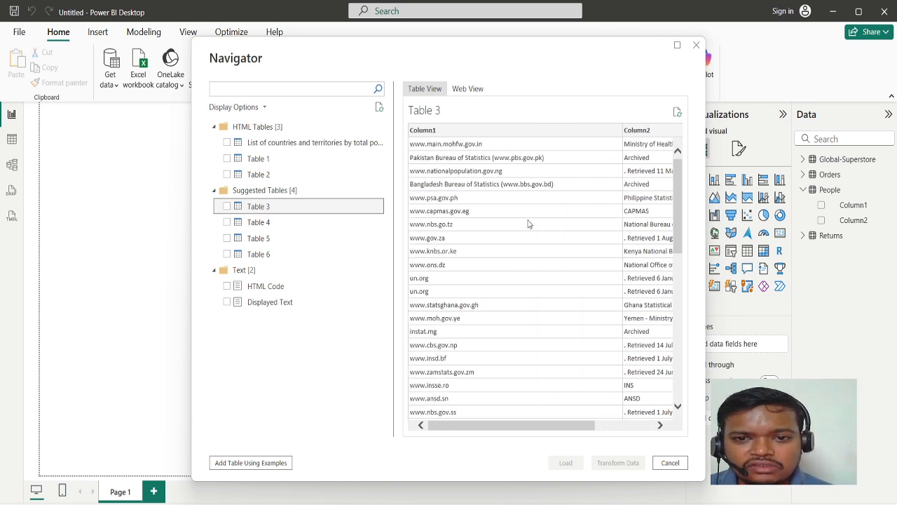
scroll(522, 336, "down", 2)
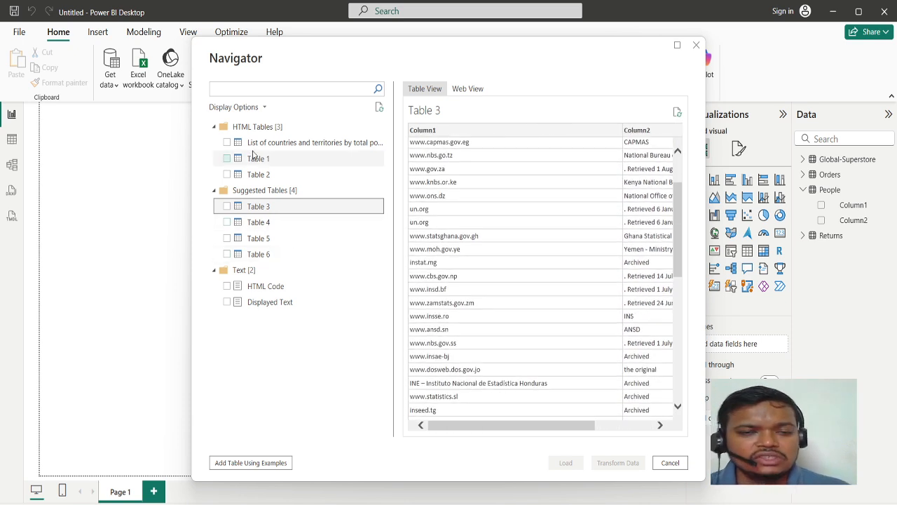
left_click(274, 143)
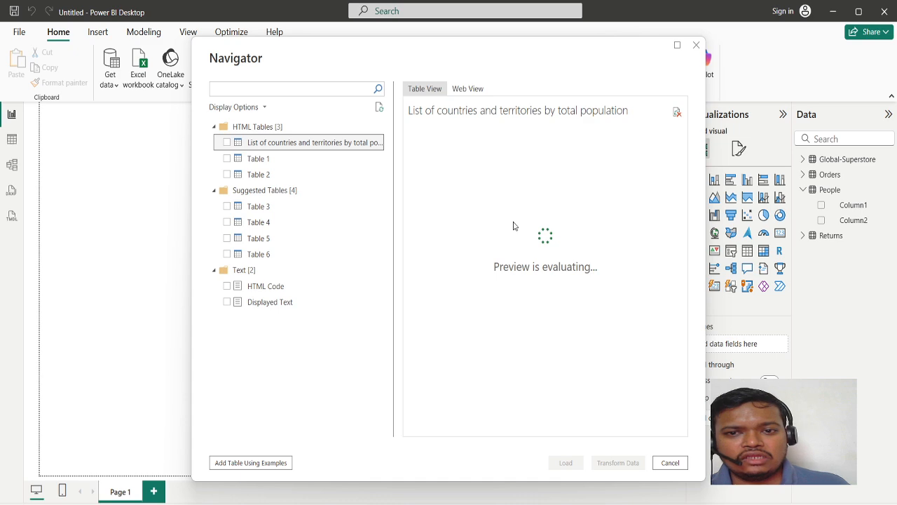
scroll(604, 299, "right", 3)
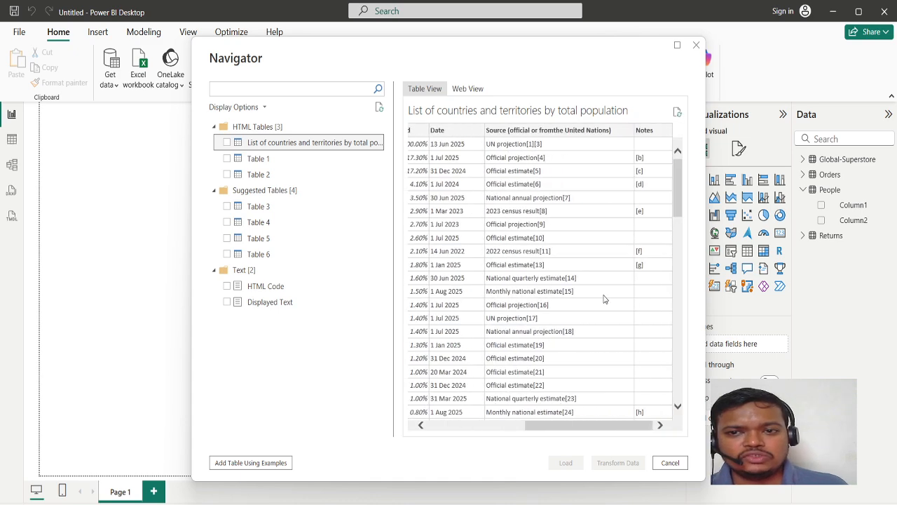
scroll(605, 299, "left", 3)
scroll(604, 299, "right", 3)
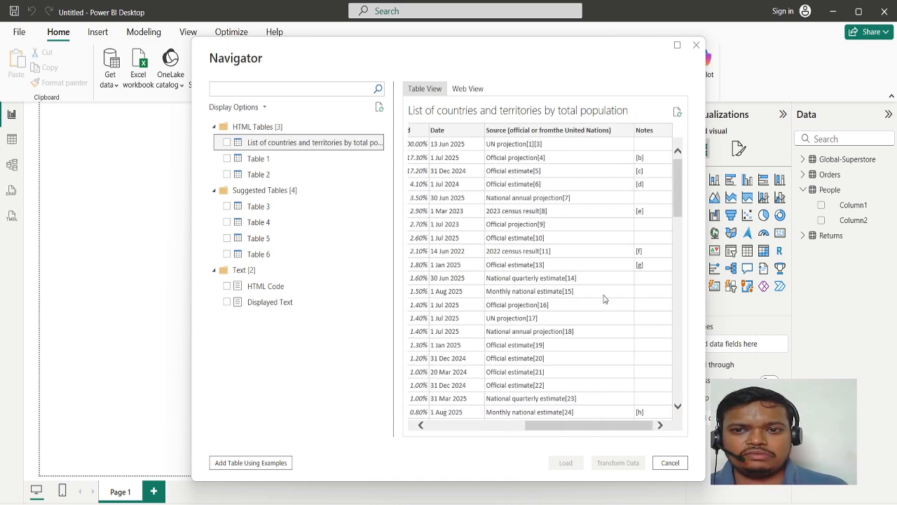
scroll(604, 299, "left", 3)
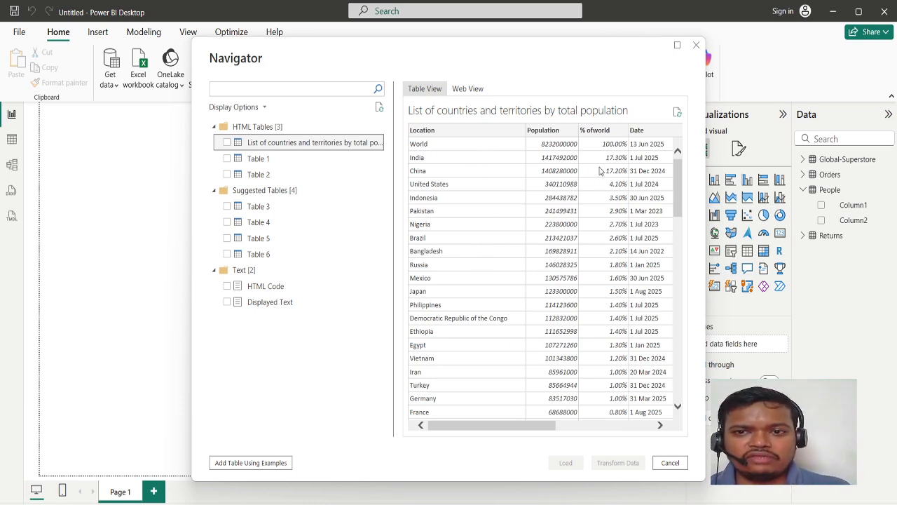
left_click(264, 162)
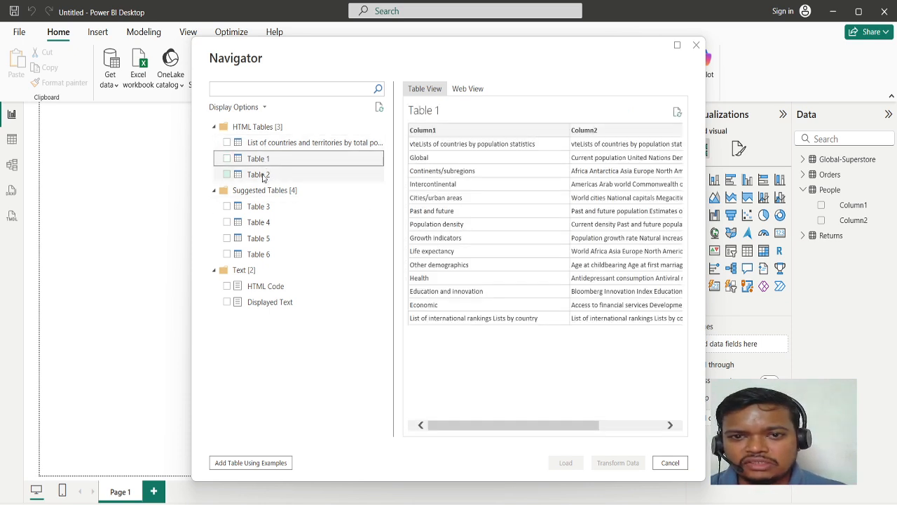
left_click(260, 178)
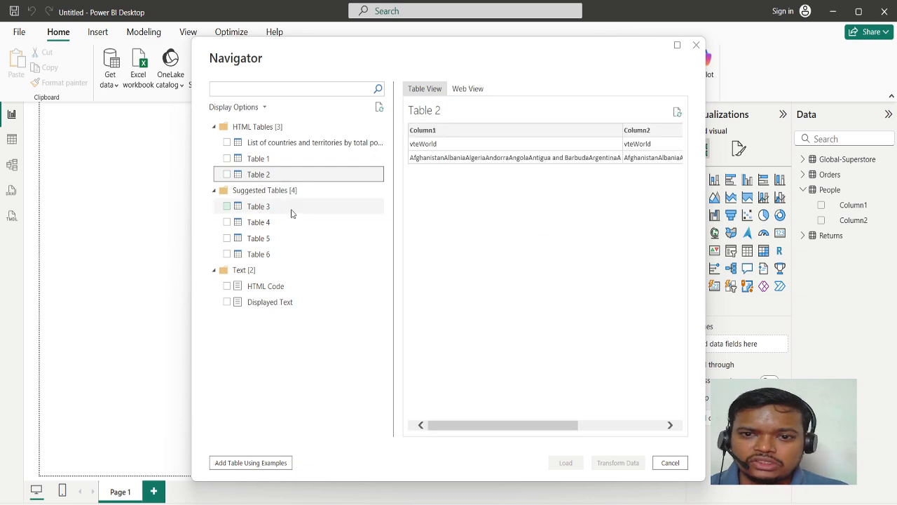
- Preview the suggested tables Table 3, Table 4, Table 5 and Table 6 to compare their contents
left_click(277, 212)
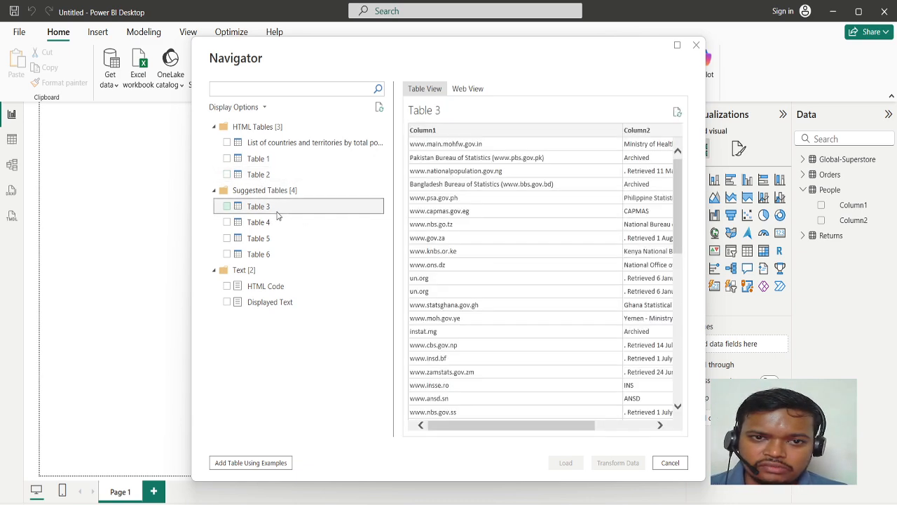
left_click(272, 224)
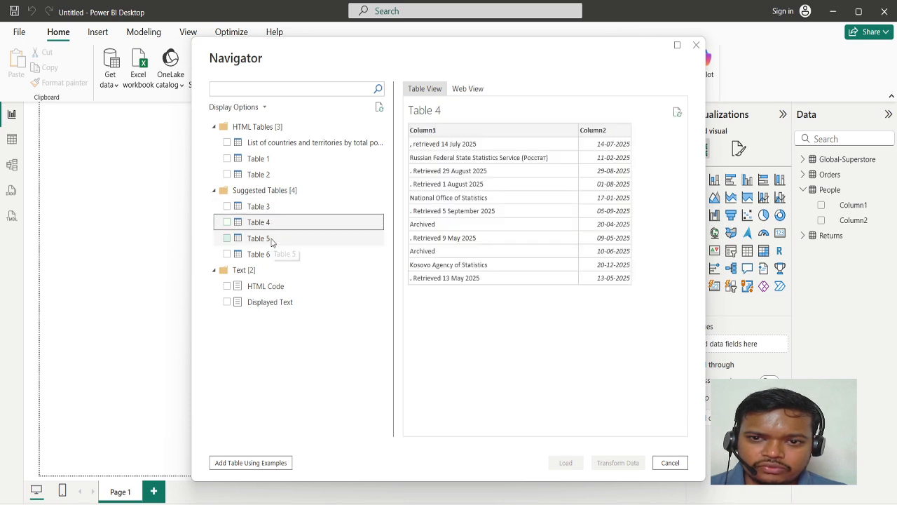
left_click(272, 241)
left_click(274, 256)
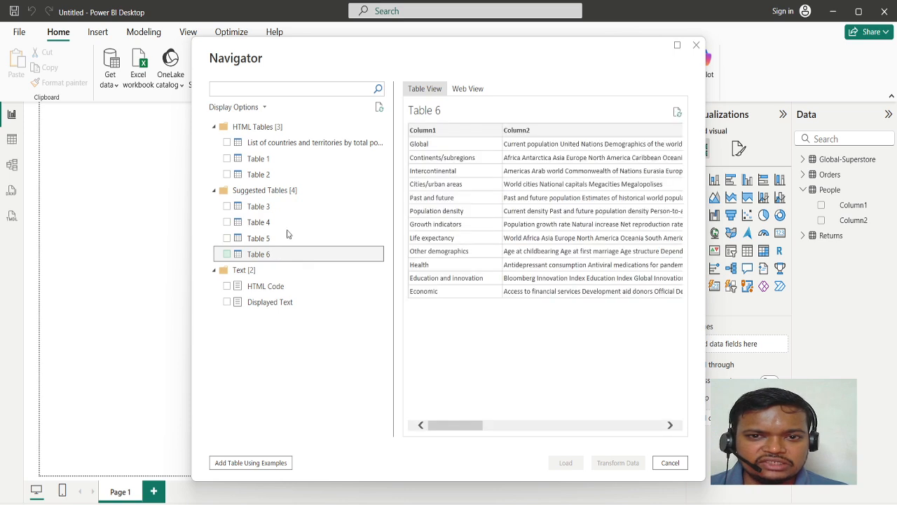
- Select the List of countries and territories by total population table for import and load it into the report
left_click(229, 146)
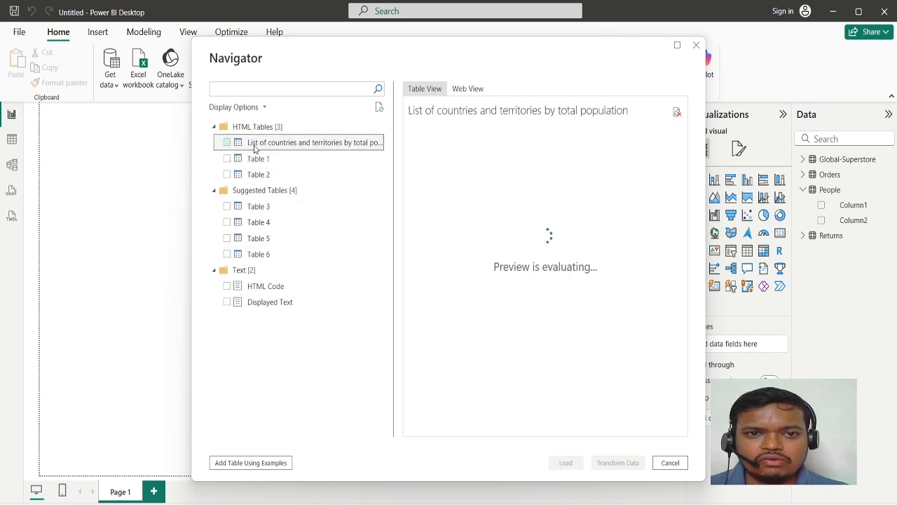
left_click(228, 143)
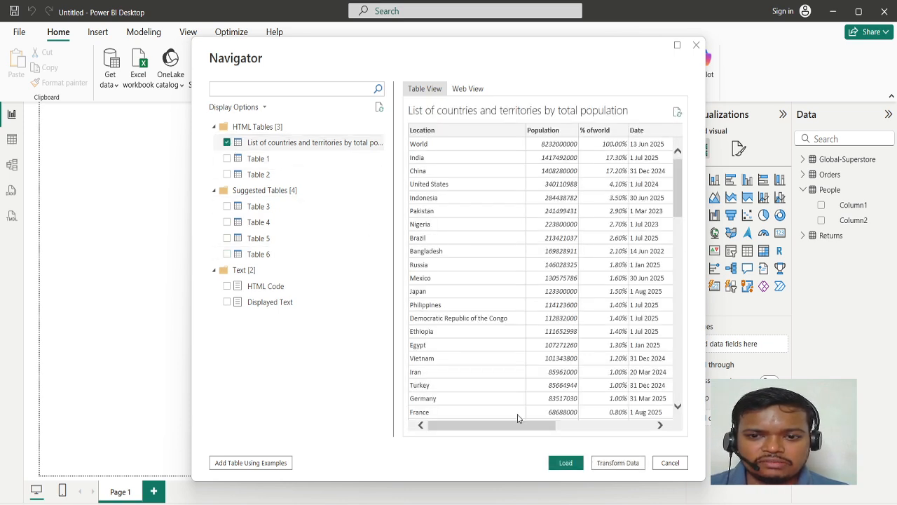
left_click(569, 463)
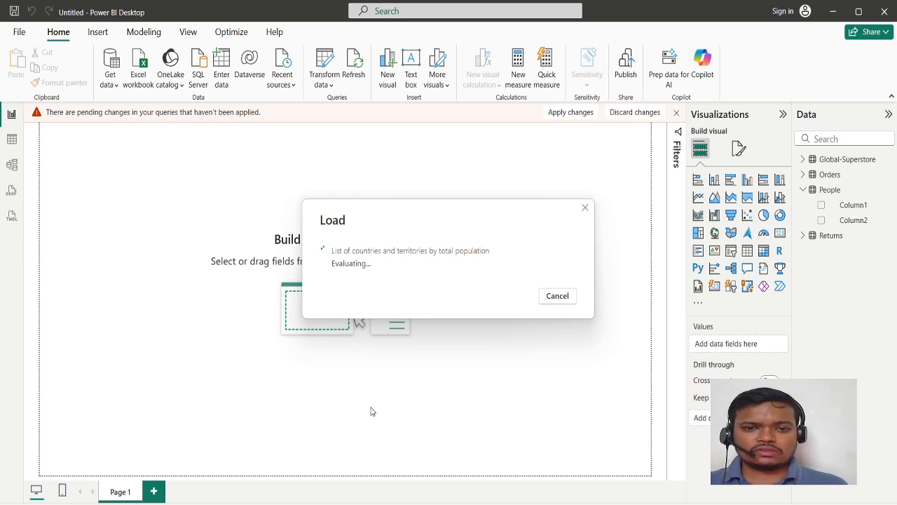
double_click(446, 250)
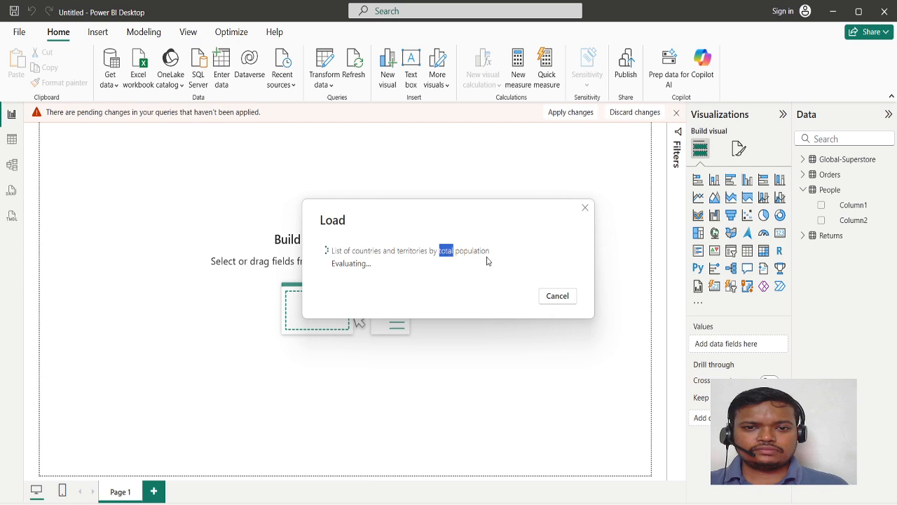
left_click(429, 265)
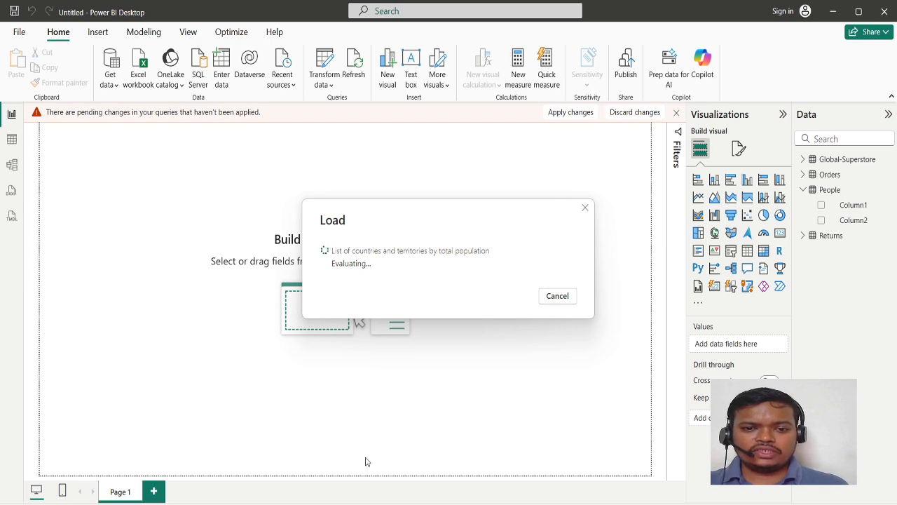
left_click(416, 503)
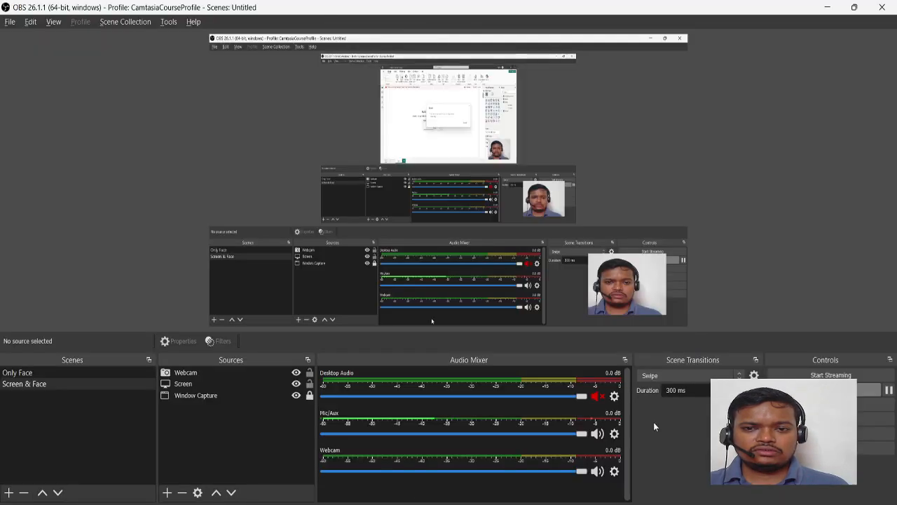
left_click(888, 389)
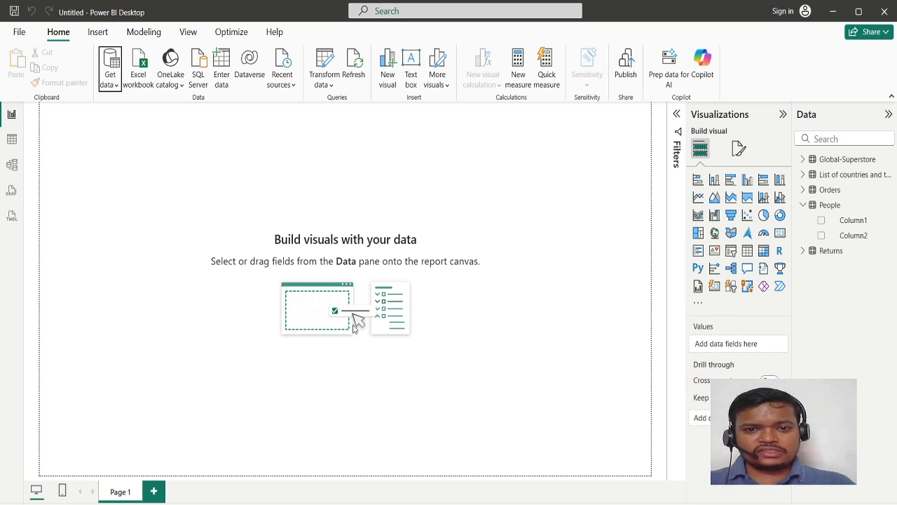
- Expand the fields of the imported List of countries and territories table and examine its rows in Table view
left_click(804, 174)
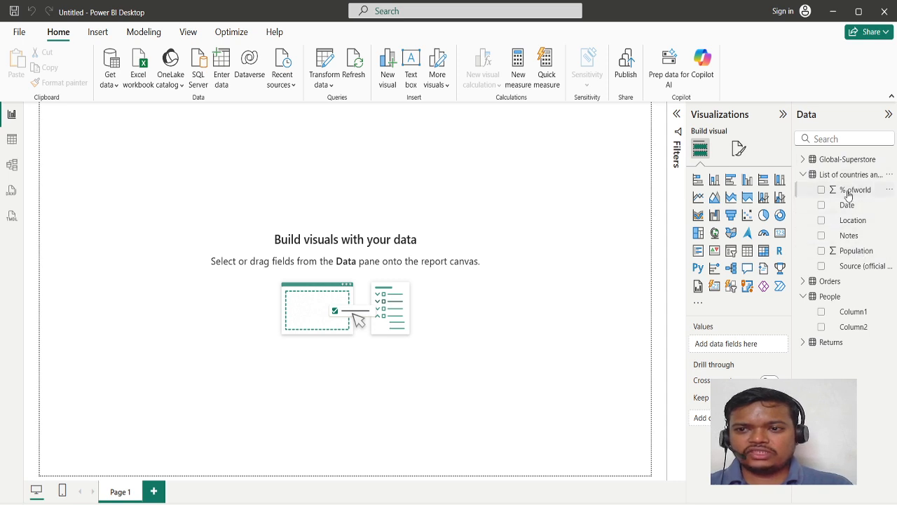
left_click(847, 176)
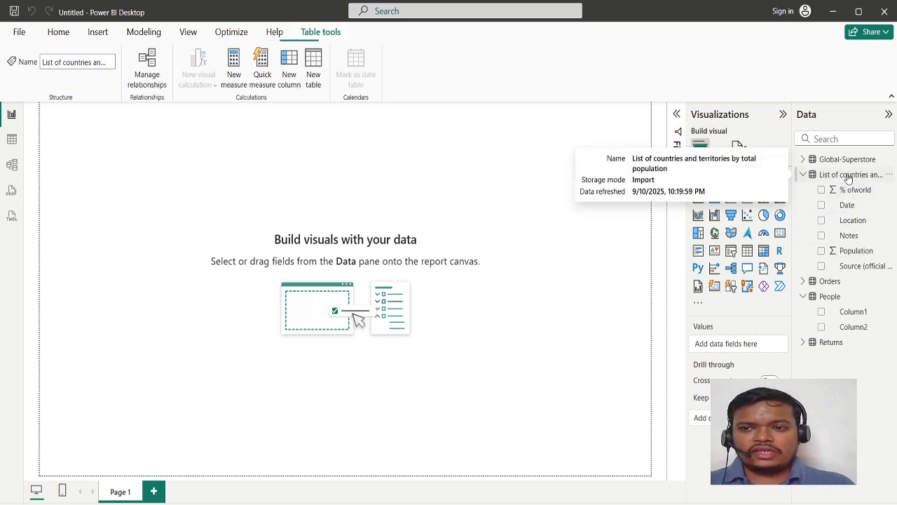
left_click(13, 139)
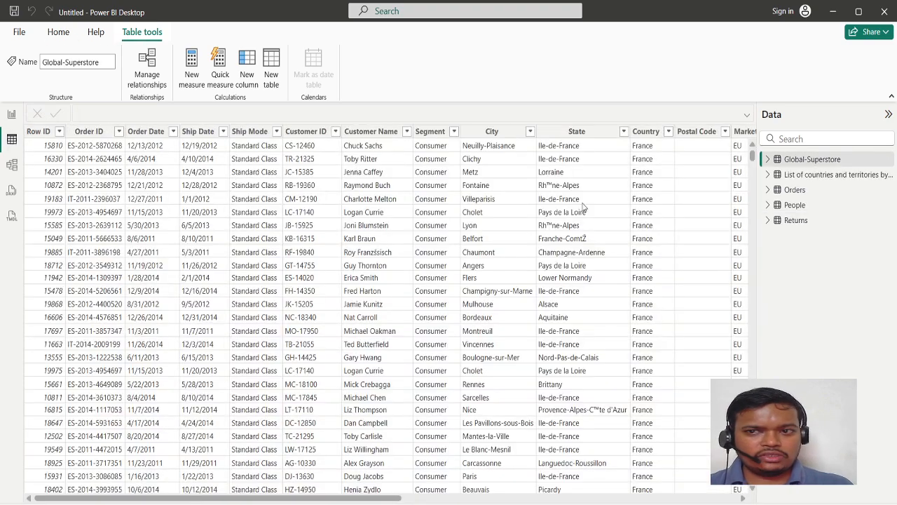
left_click(820, 178)
scroll(371, 305, "down", 8)
scroll(372, 305, "down", 20)
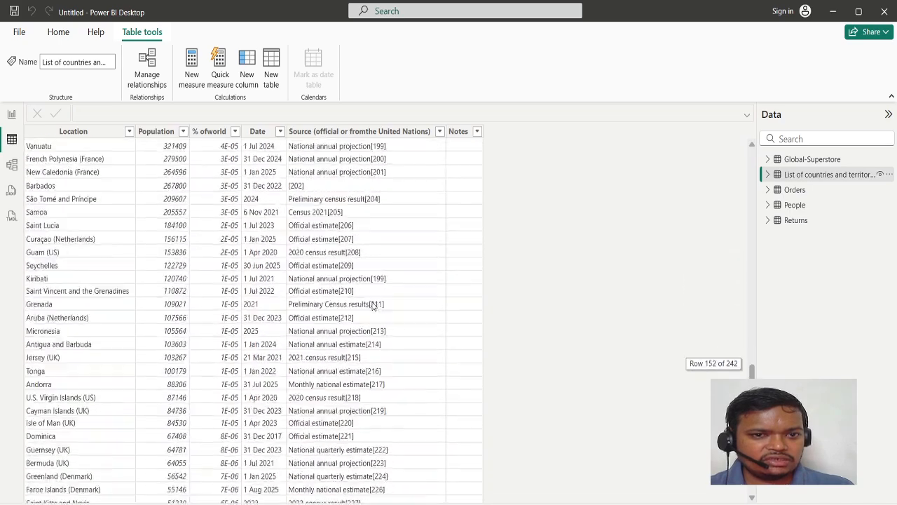
scroll(373, 306, "up", 20)
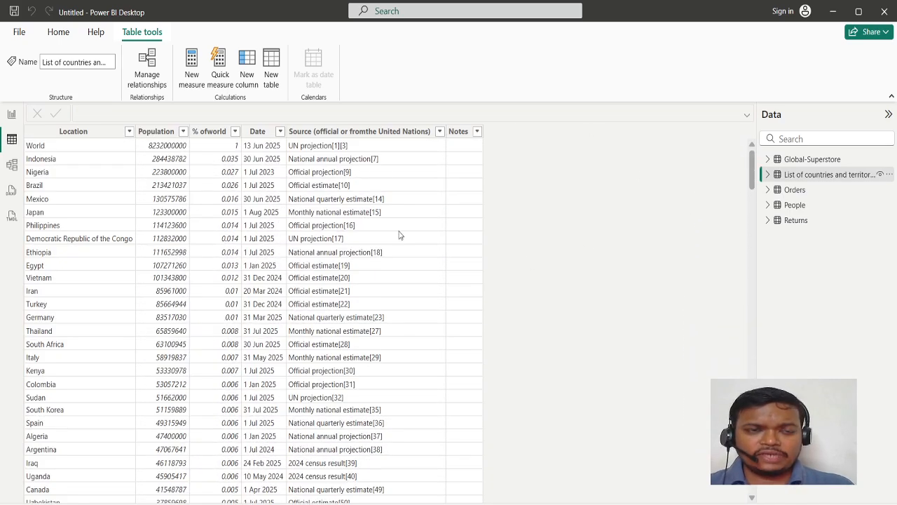
left_click(356, 466)
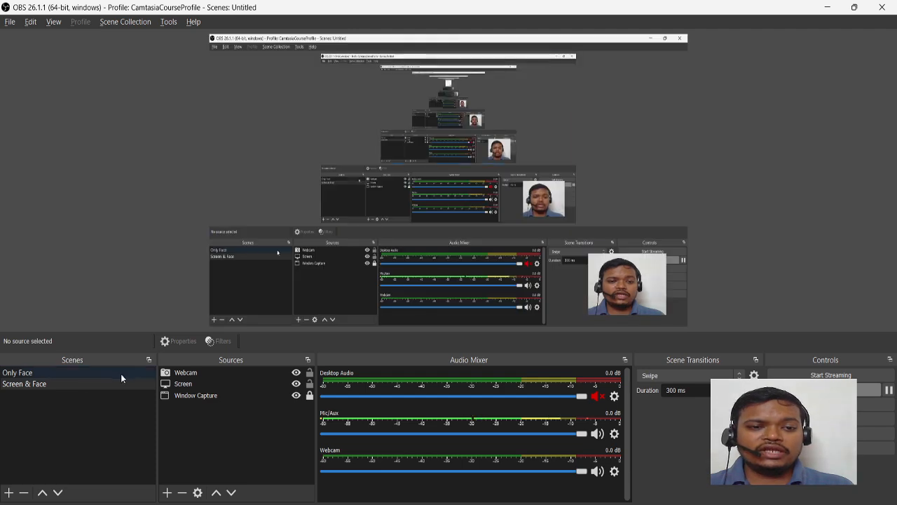
left_click(71, 371)
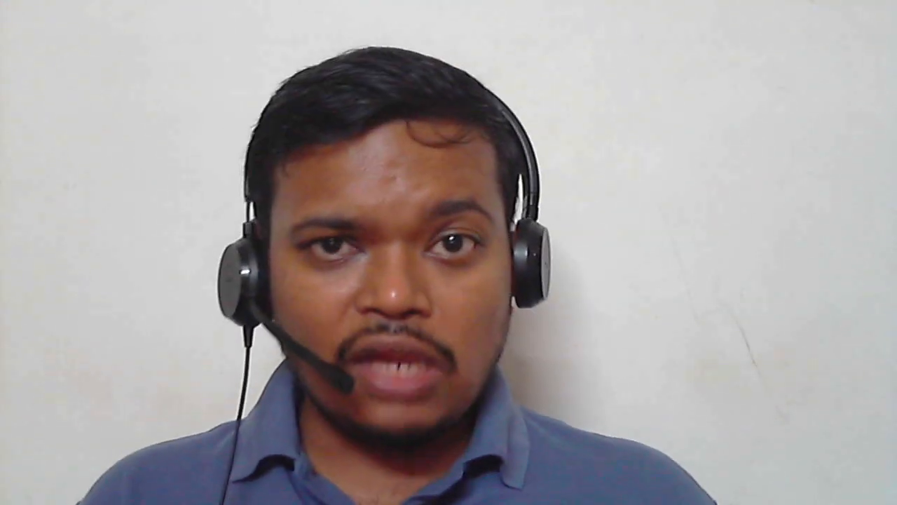